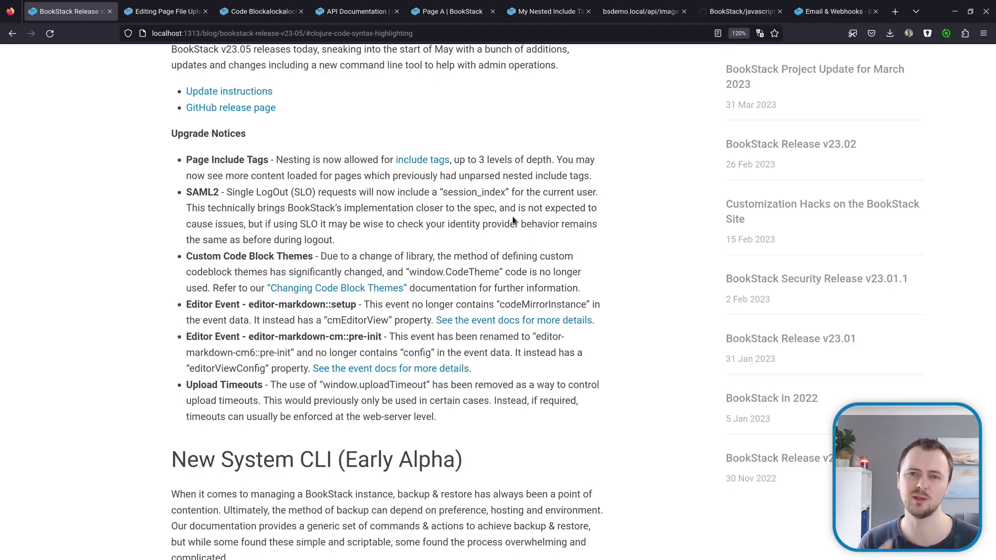
# Run ./bookstack-system-cli in the terminal to print its usage, options and command list
pyautogui.hotkey('alt', 'Tab')
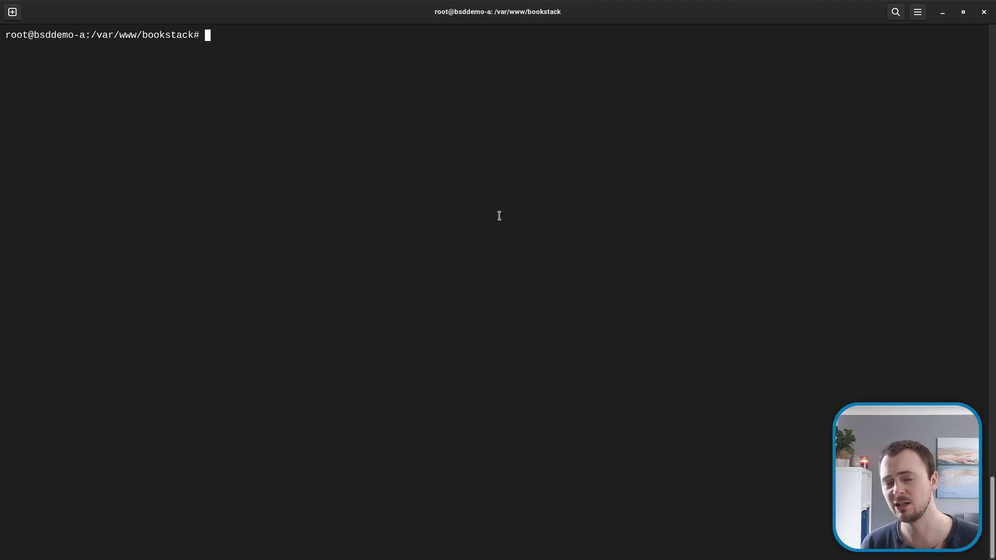
pyautogui.write('./bo')
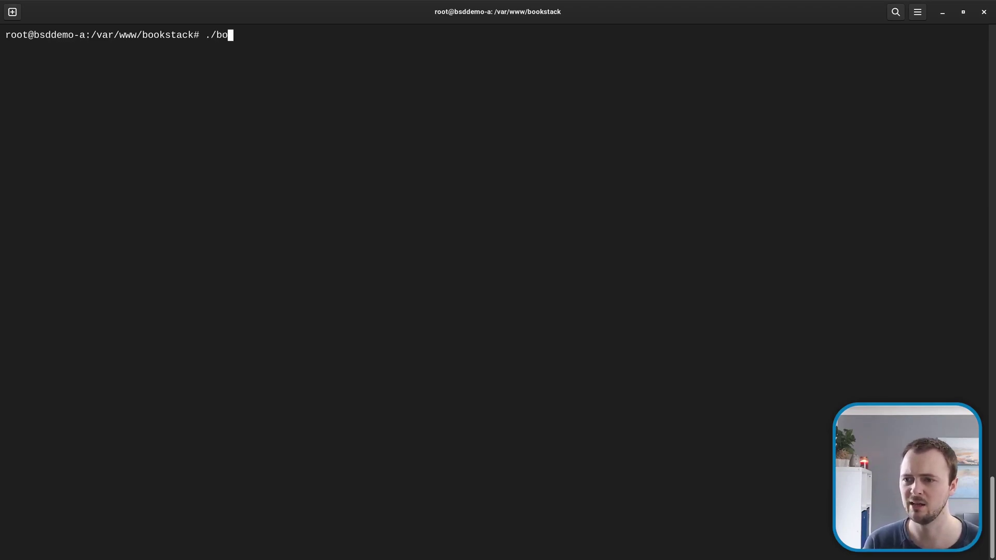
pyautogui.press('Tab')
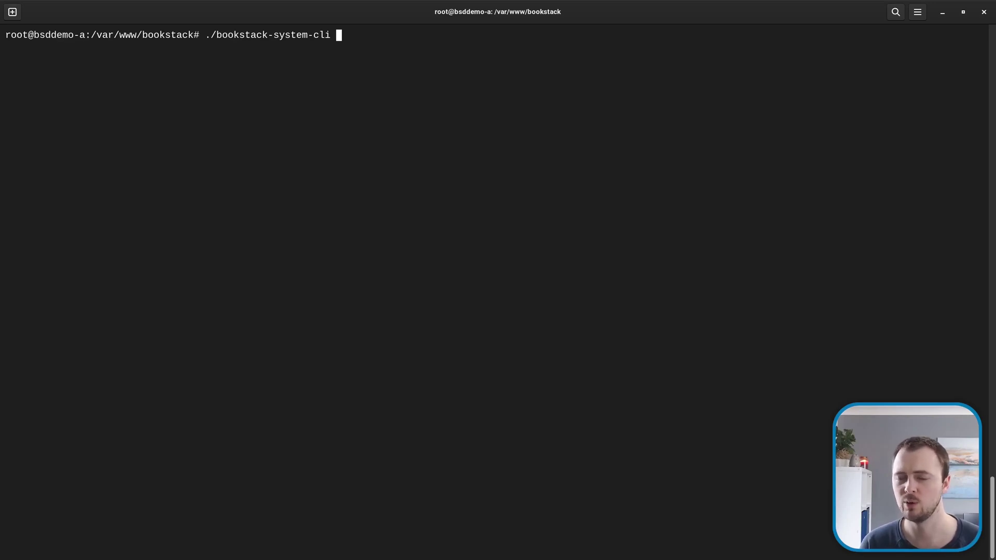
pyautogui.press('Return')
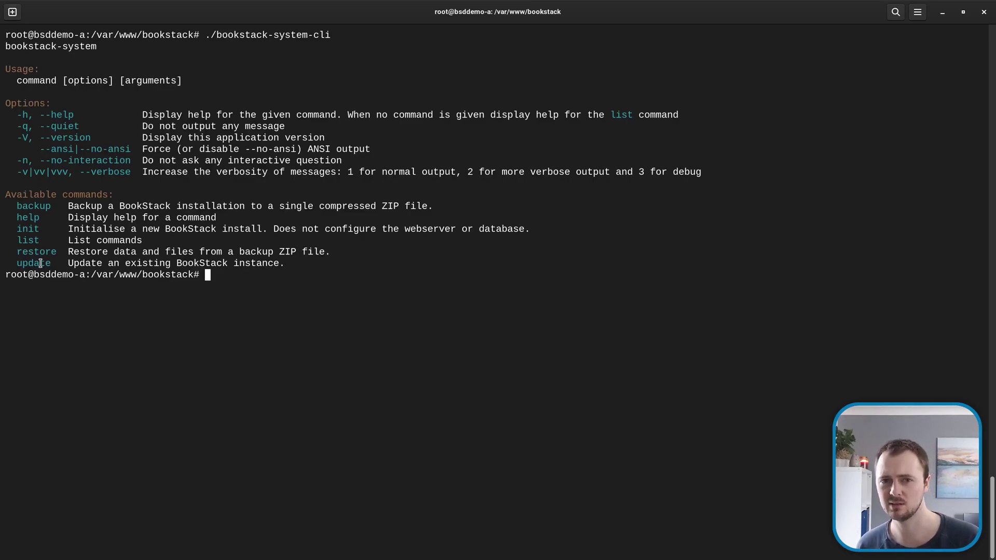
# Run ./bookstack-system-cli backup, creating bookstack-backup-2023-05-02-122111.zip in storage/backups
pyautogui.press('Up')
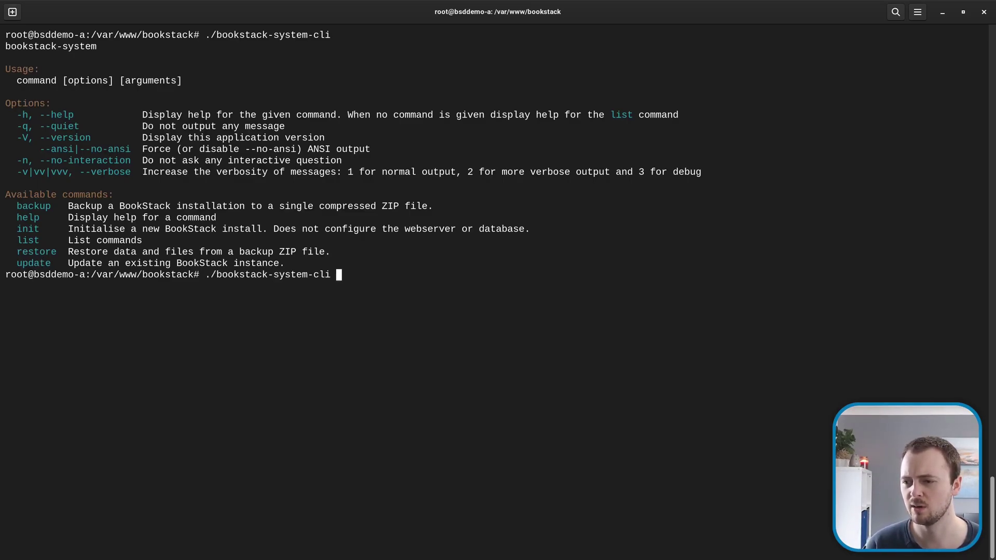
pyautogui.write('backup')
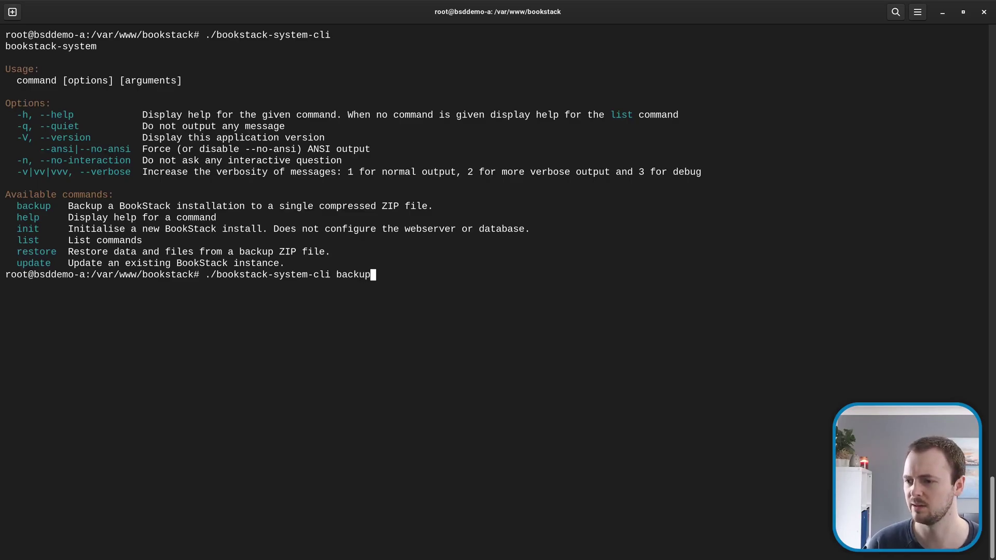
pyautogui.press('Return')
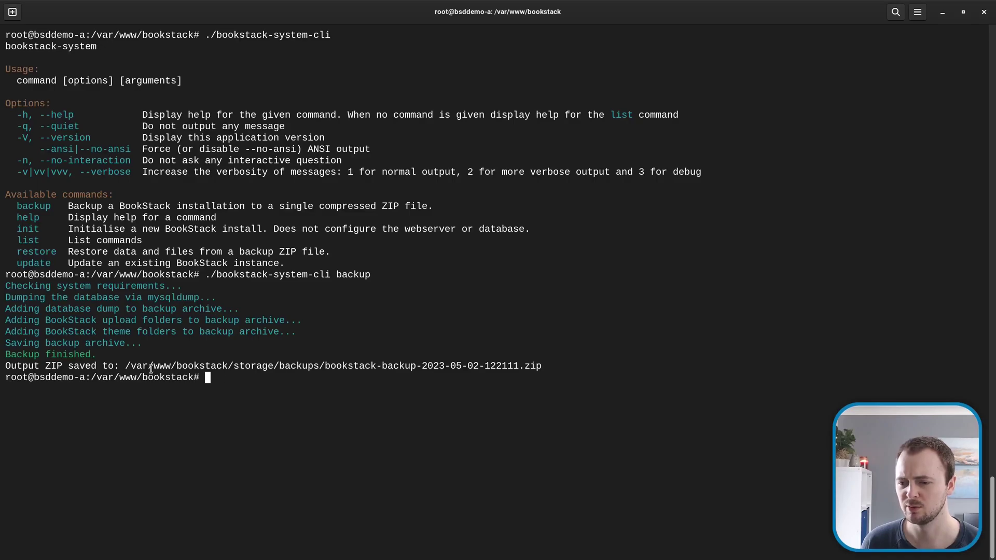
pyautogui.moveTo(125, 369); pyautogui.dragTo(224, 366)
pyautogui.click(228, 367)
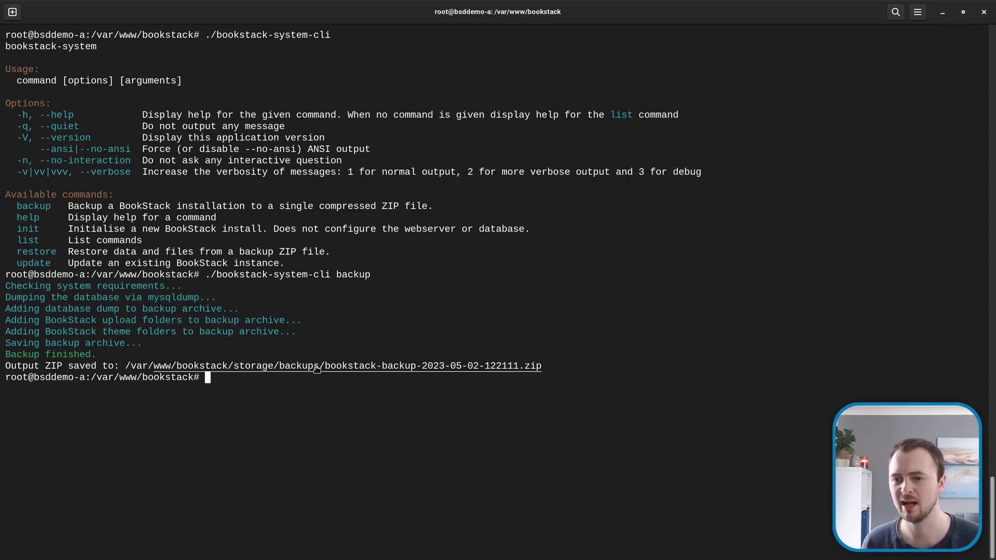
# Clear the screen and rerun the backup with the target path ~/bookstack-backup.zip
pyautogui.hotkey('ctrl', 'l')
pyautogui.press('Up')
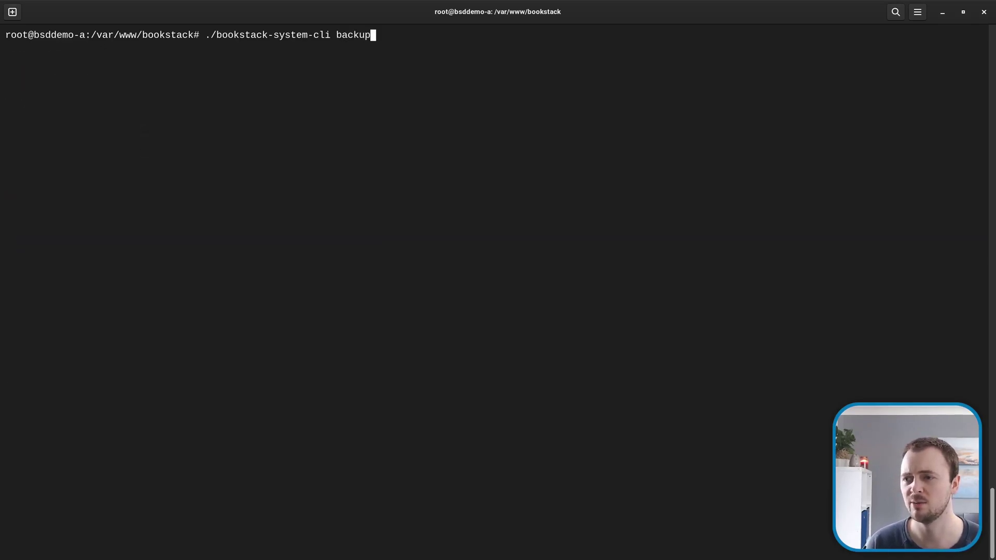
pyautogui.write('~/')
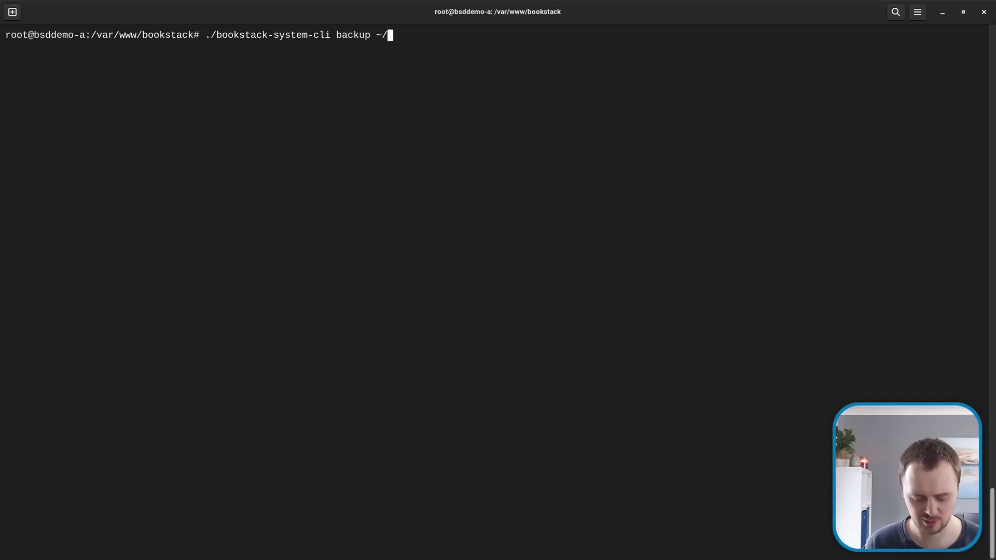
pyautogui.write('bookstack-backup.zip')
pyautogui.press('Return')
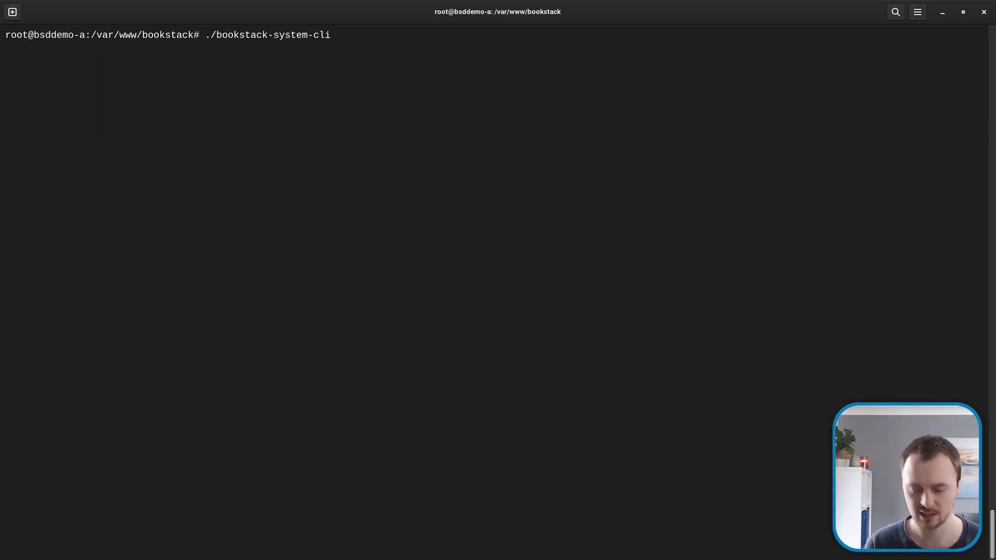
# Restore from ./storage/backups/bookstack-backup-2023-05-02-122111.zip, answering y to overwrite existing content
pyautogui.write('restore ')
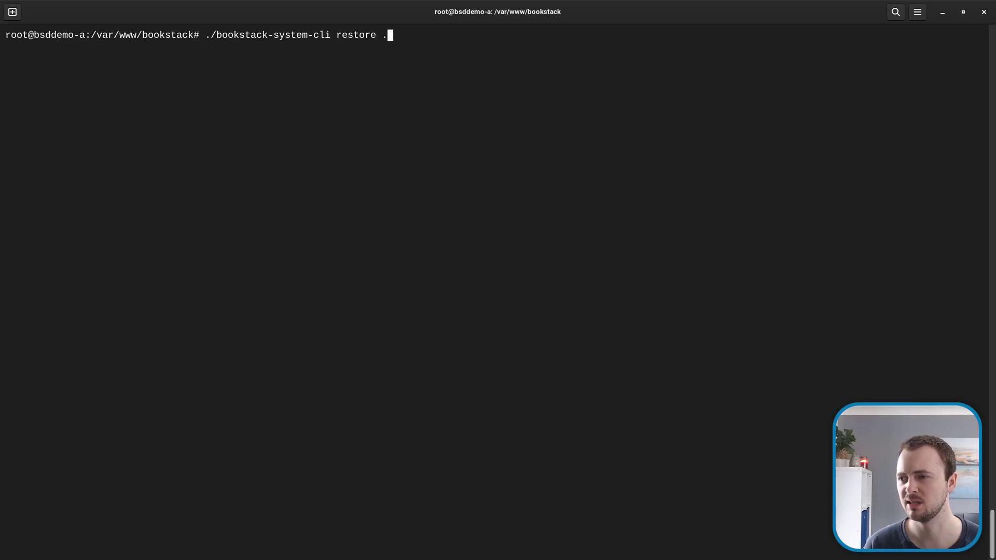
pyautogui.write('./')
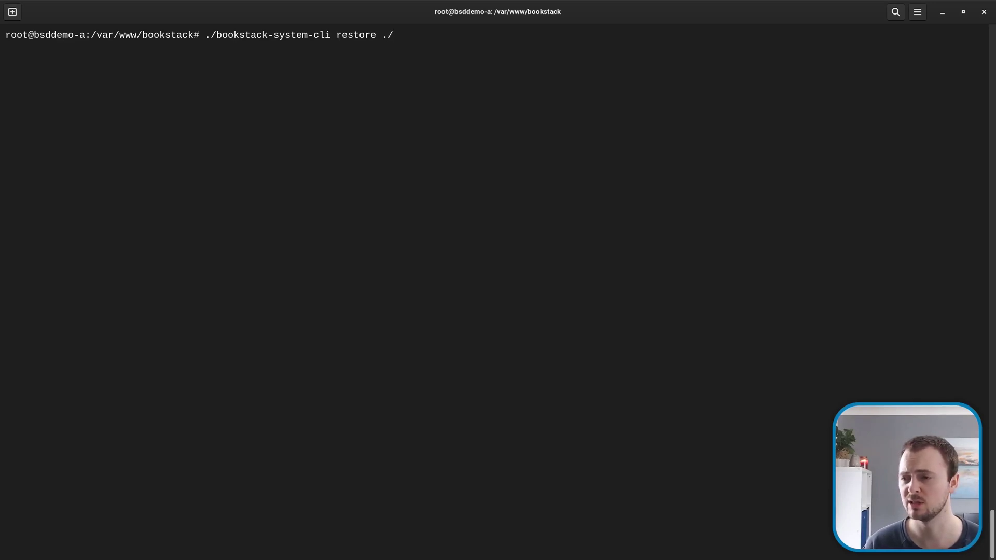
pyautogui.write('storage/backups/bo')
pyautogui.press('Tab')
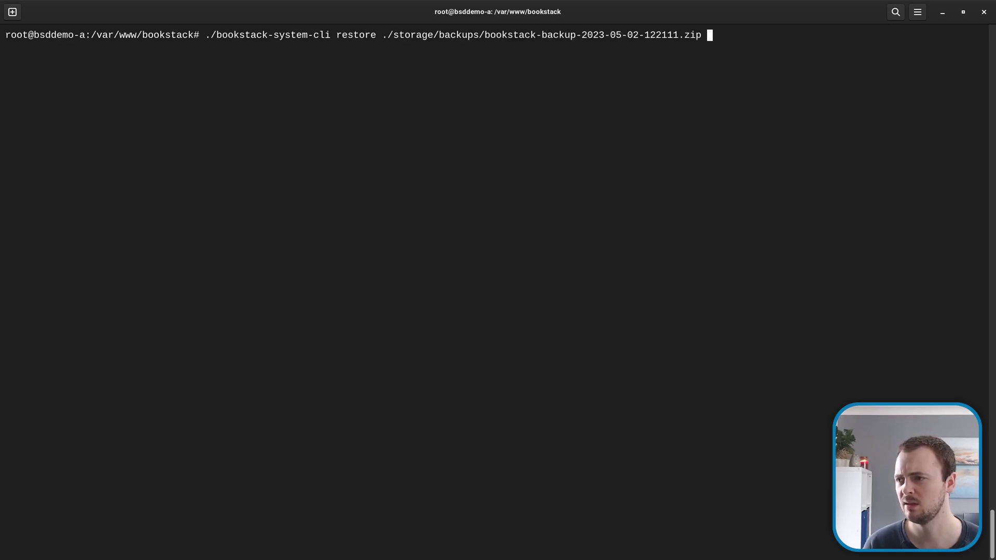
pyautogui.press('Return')
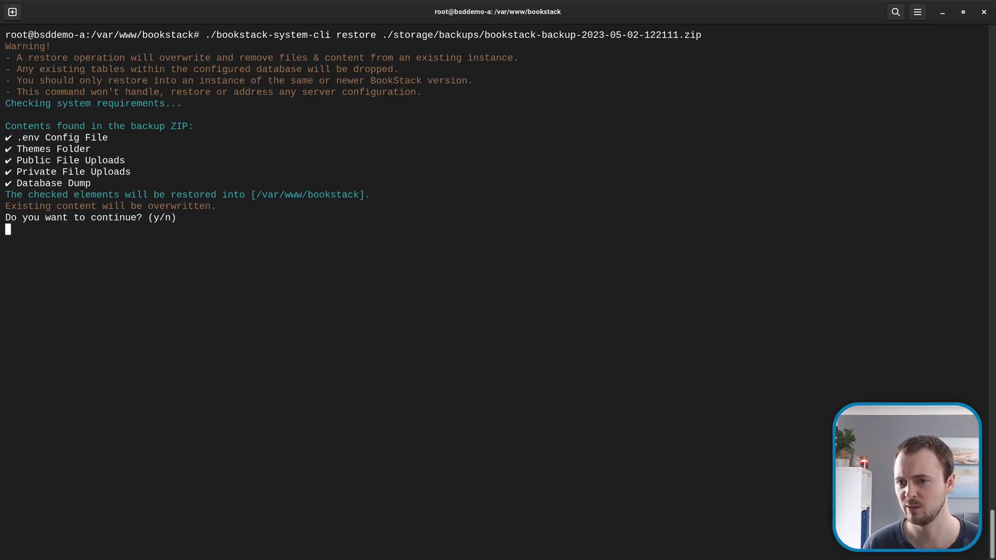
pyautogui.write('y')
pyautogui.press('Return')
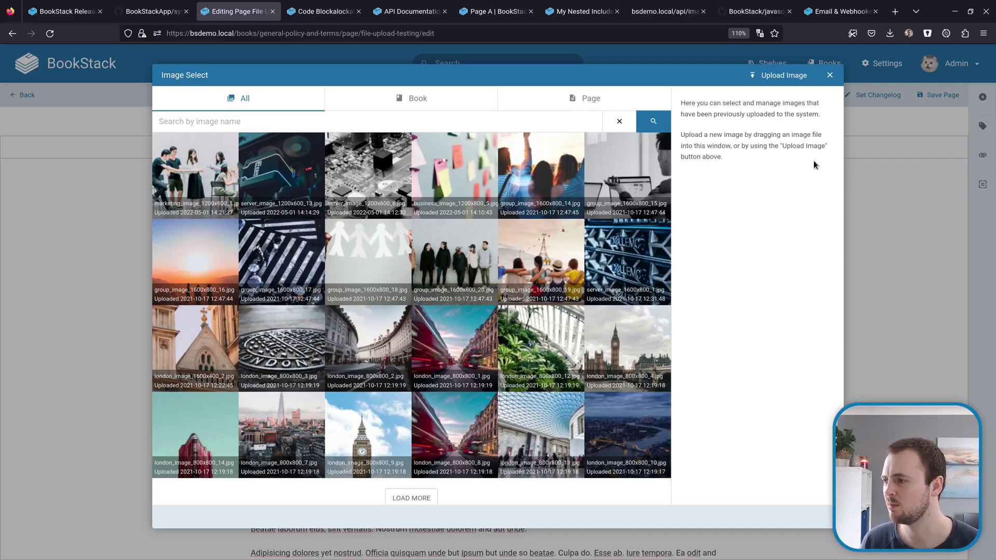
# Drag cat_image_800x800_1.jpg into the Image Select gallery to upload it, then close the gallery
pyautogui.click(777, 84)
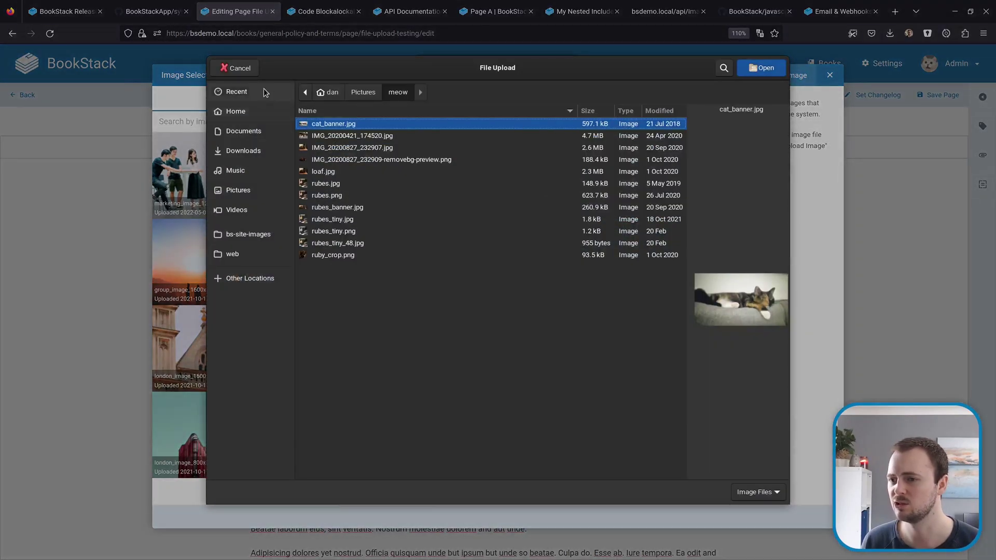
pyautogui.click(238, 68)
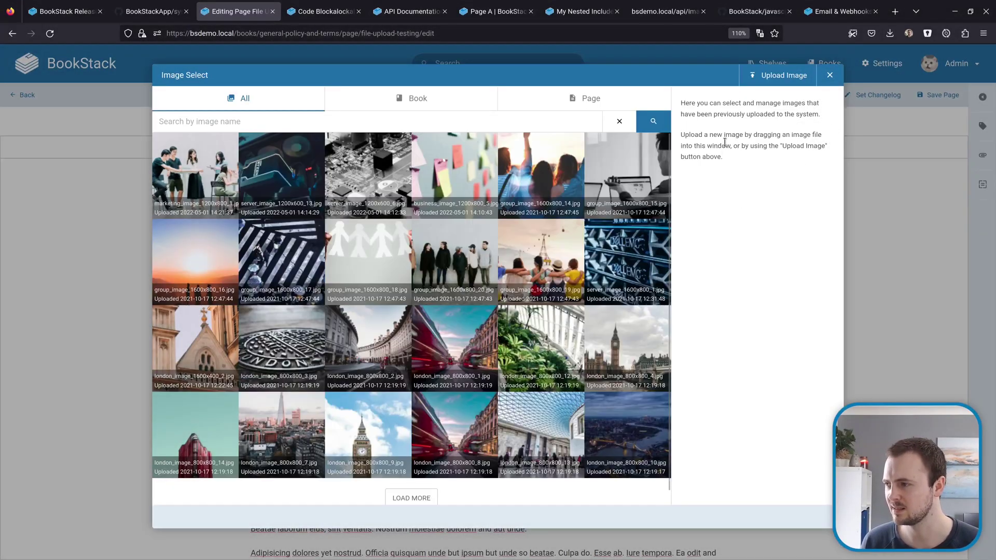
pyautogui.moveTo(731, 160); pyautogui.dragTo(470, 246)
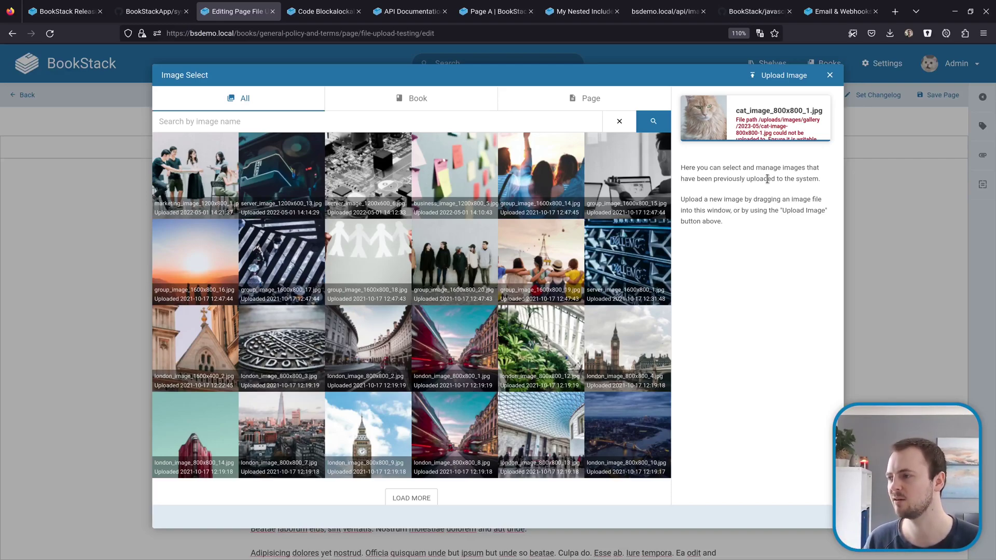
pyautogui.scroll(-1, 770, 124)
pyautogui.scroll(-2, 769, 125)
pyautogui.scroll(2, 770, 125)
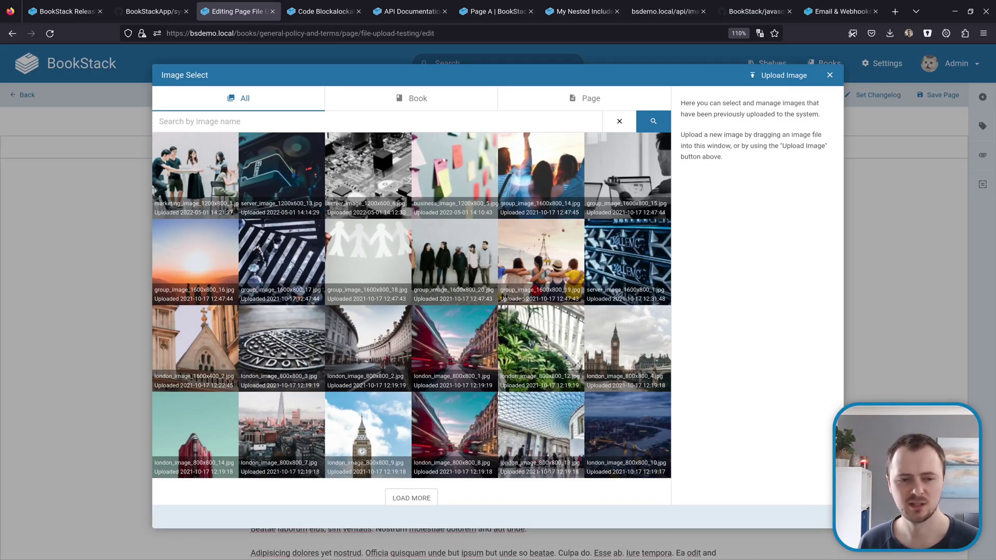
pyautogui.moveTo(995, 207); pyautogui.dragTo(707, 209)
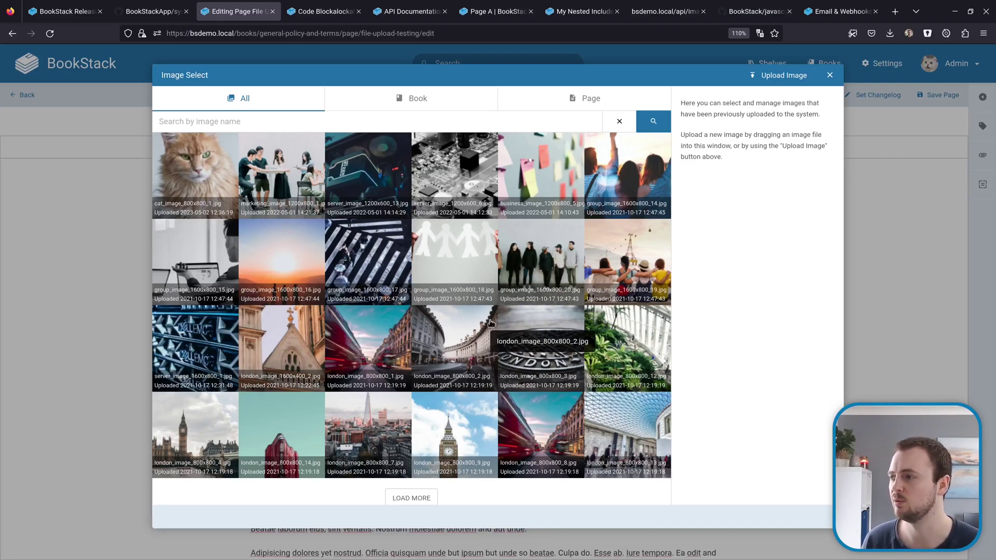
pyautogui.press('Escape')
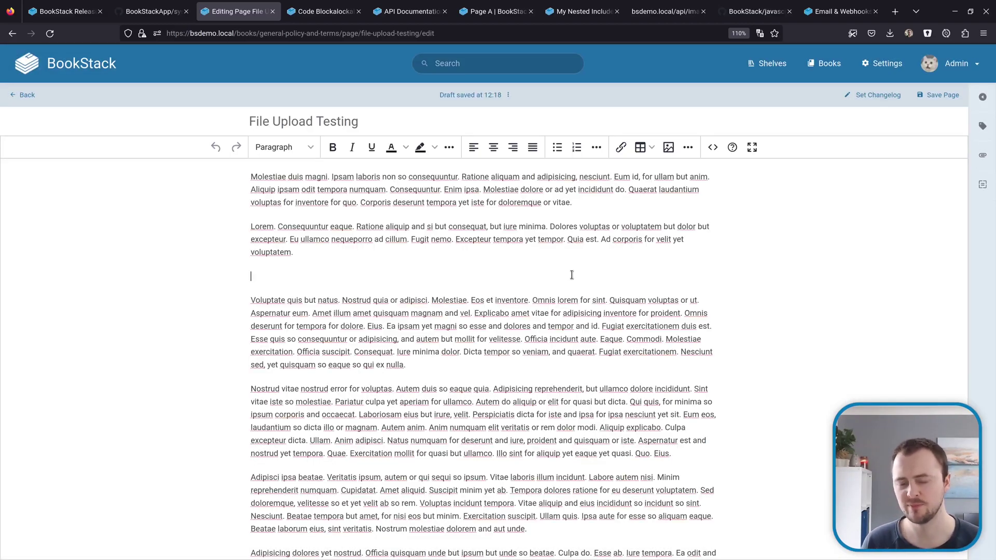
# Drop cat_image_800x800_10.jpg onto the page's Attachments panel, then switch to Code Blockalockalockalock
pyautogui.click(981, 155)
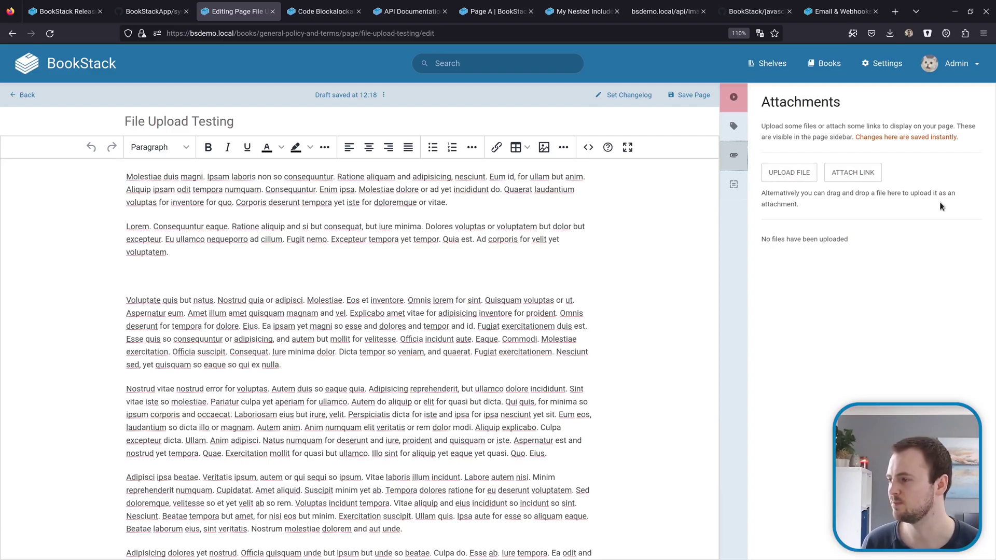
pyautogui.click(852, 178)
pyautogui.click(796, 255)
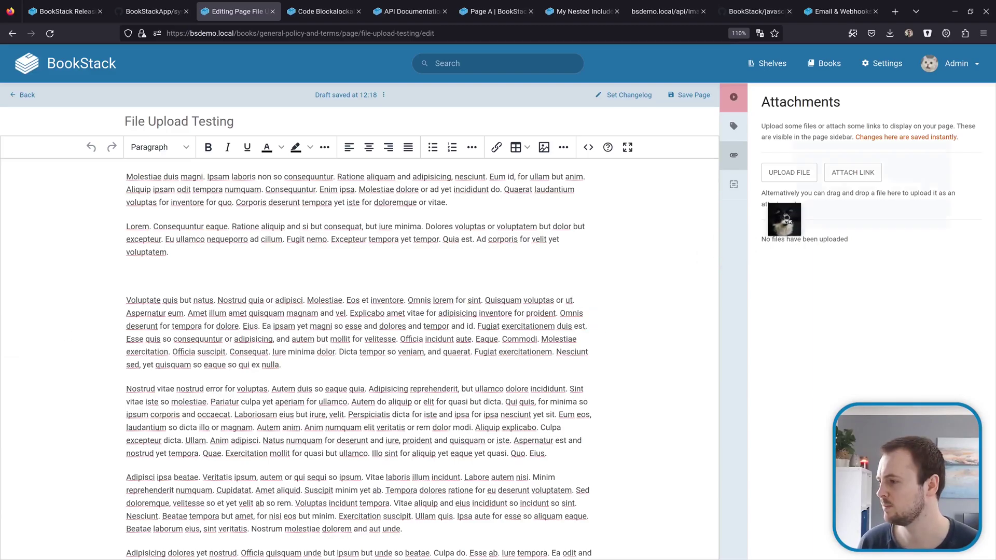
pyautogui.moveTo(782, 216); pyautogui.dragTo(830, 218)
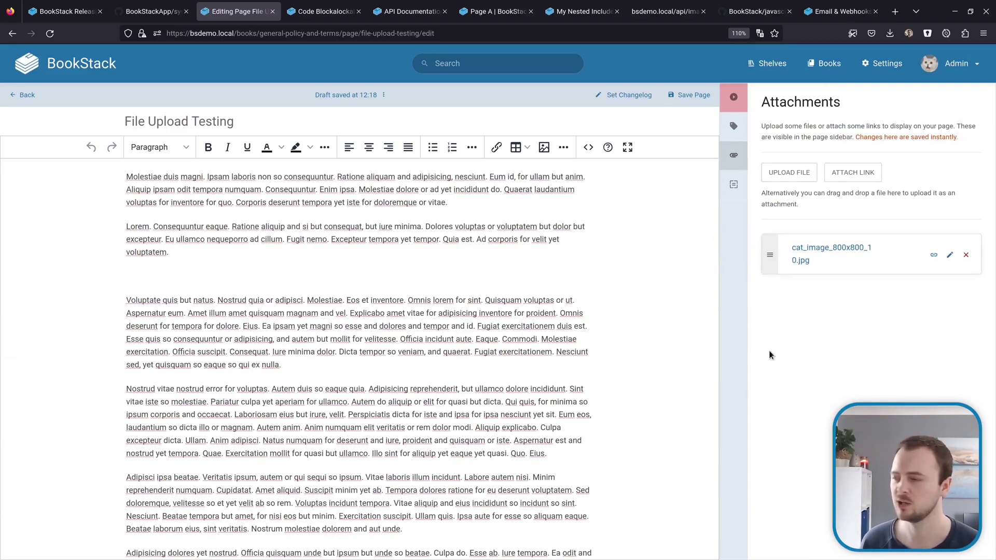
pyautogui.hotkey('ctrl', 'Tab')
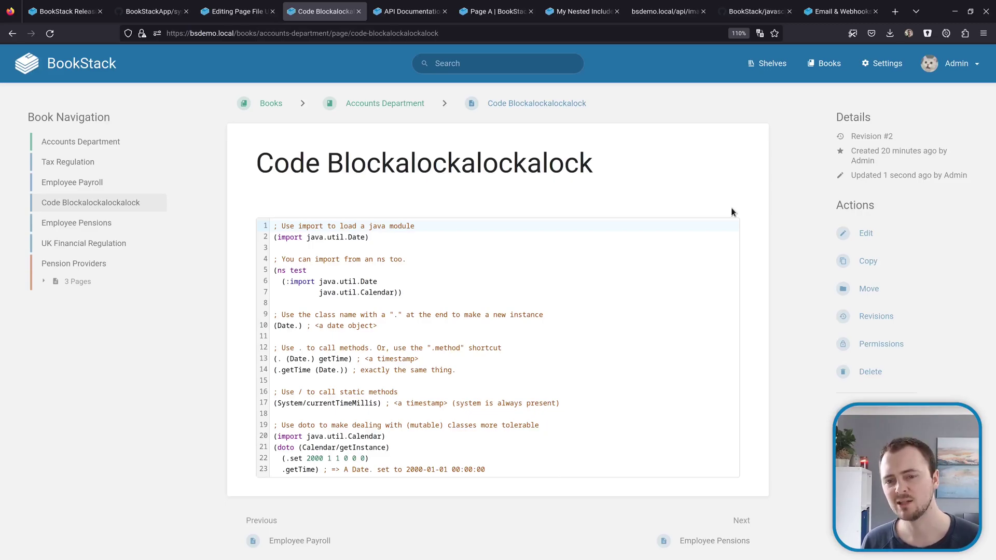
# Edit Code Blockalockalockalock and open its Clojure block in Edit Code, then switch to the API docs
pyautogui.click(875, 232)
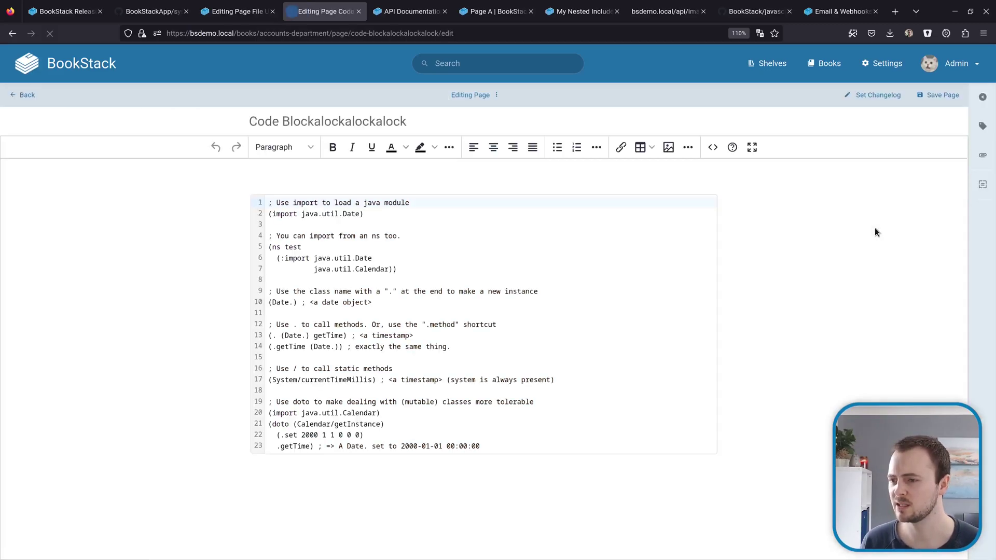
pyautogui.doubleClick(526, 284)
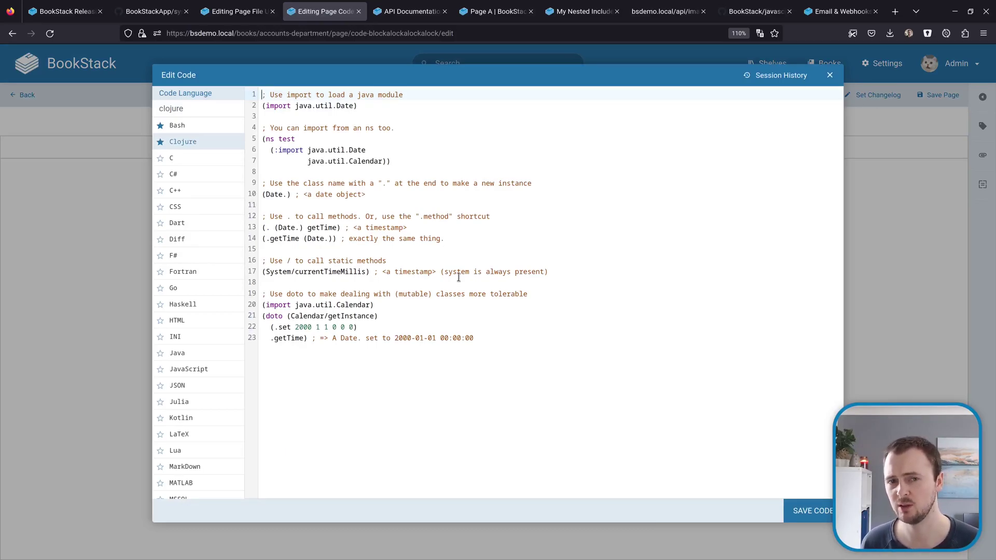
pyautogui.hotkey('ctrl', 'Tab')
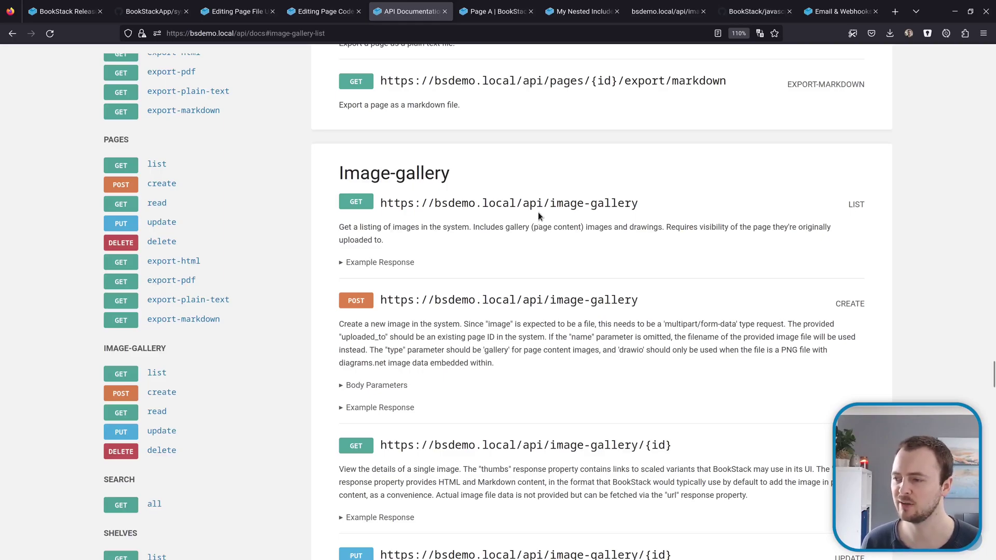
# View the GET image-gallery list endpoint's JSON in a new tab, then return to the API docs
pyautogui.scroll(-1, 553, 211)
pyautogui.scroll(-1, 552, 211)
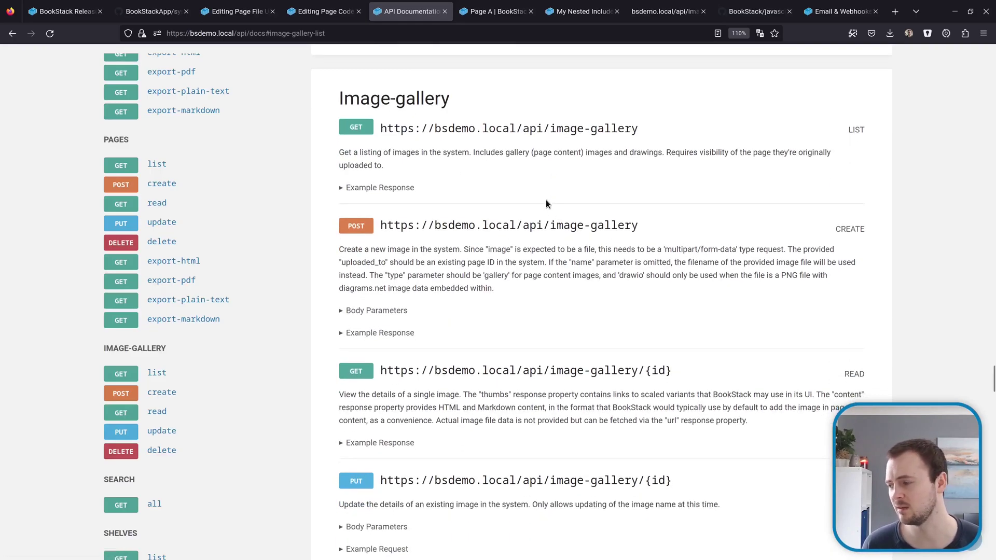
pyautogui.rightClick(532, 130)
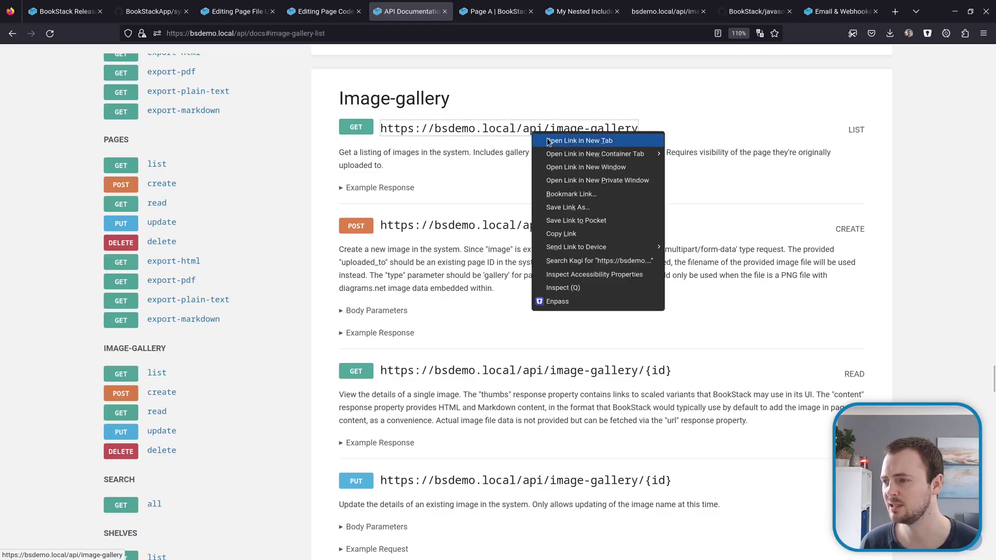
pyautogui.click(550, 139)
pyautogui.click(460, 16)
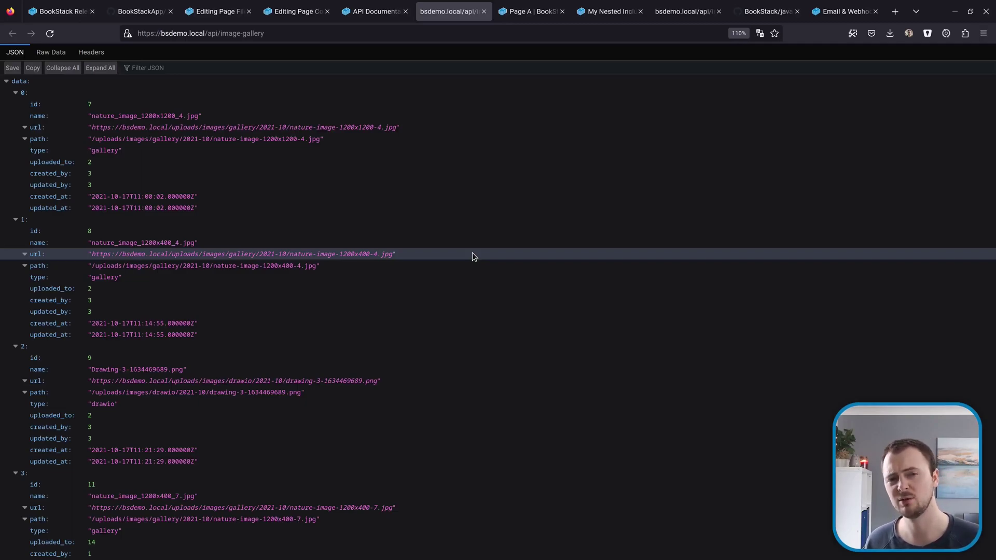
pyautogui.hotkey('ctrl', 'pageup')
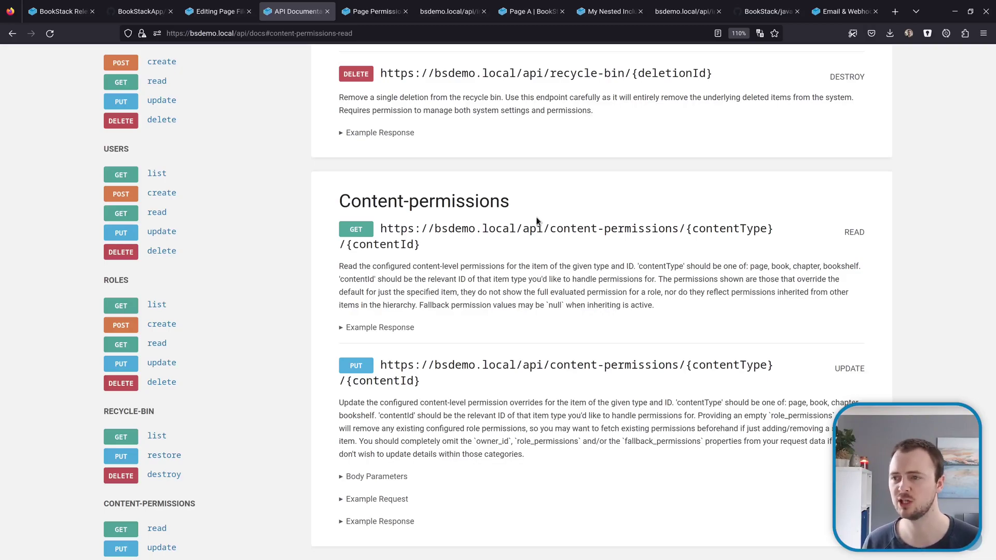
# Glance at the Page Permissions view, then switch to Page C in Chapter A
pyautogui.hotkey('ctrl', 'Tab')
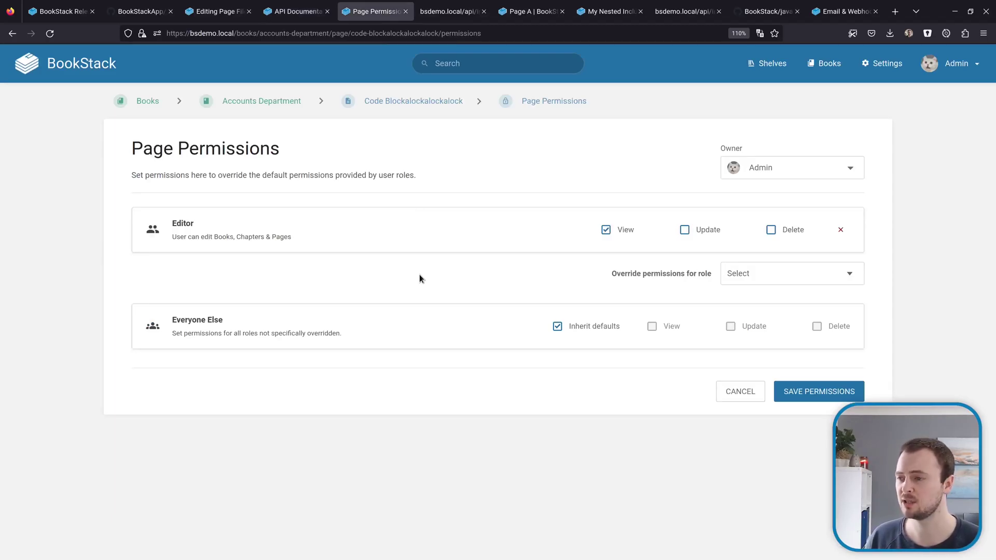
pyautogui.hotkey('ctrl', 'shift', 'Tab')
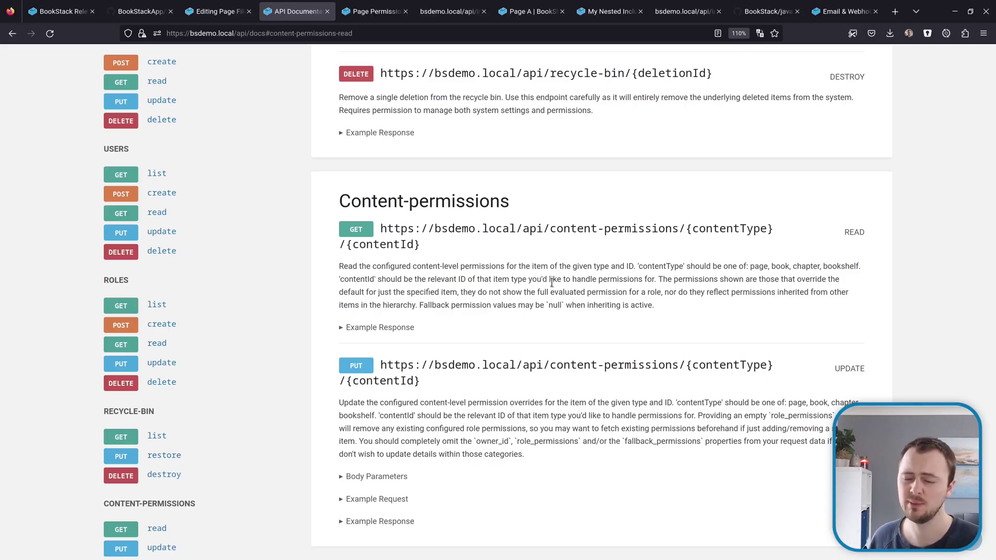
pyautogui.hotkey('ctrl', '7')
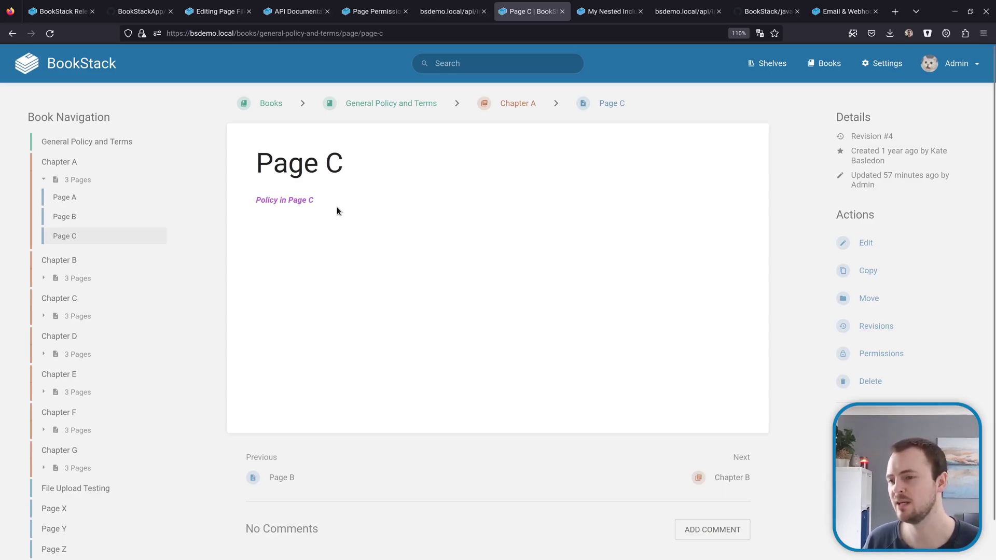
# Open Page B, edit and save it so its include renders "Policy in Page C"
pyautogui.moveTo(313, 201); pyautogui.dragTo(255, 201)
pyautogui.click(293, 218)
pyautogui.click(109, 217)
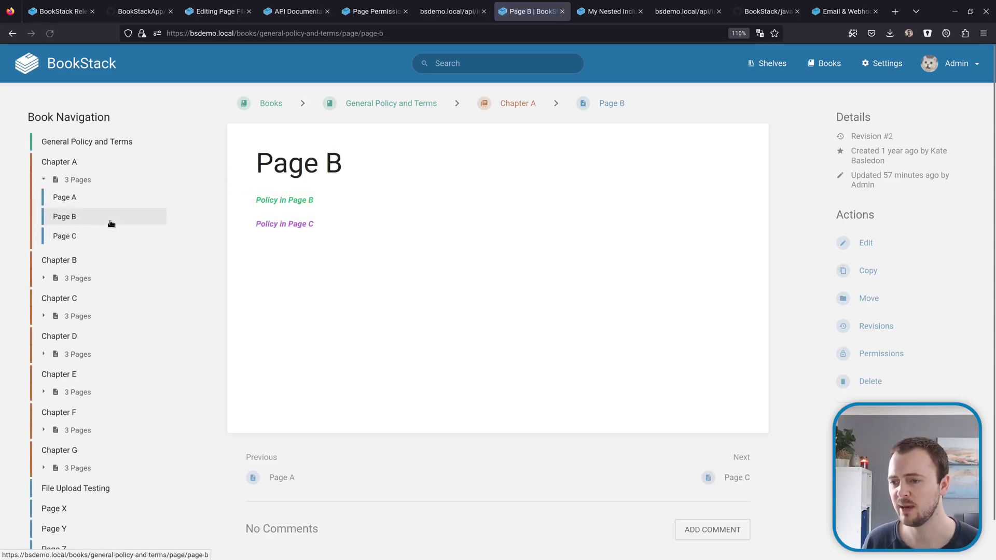
pyautogui.click(950, 244)
pyautogui.moveTo(255, 229); pyautogui.dragTo(234, 202)
pyautogui.click(292, 222)
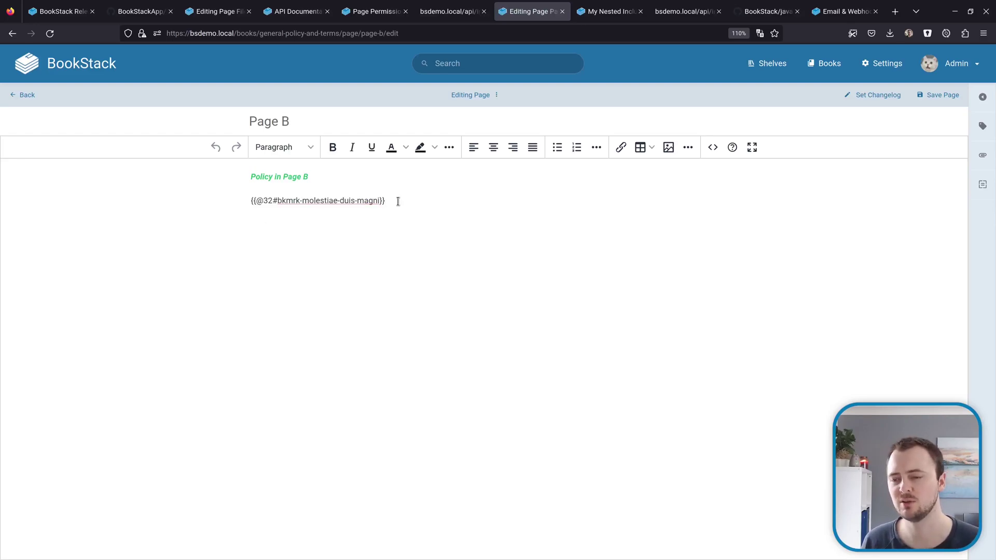
pyautogui.click(938, 101)
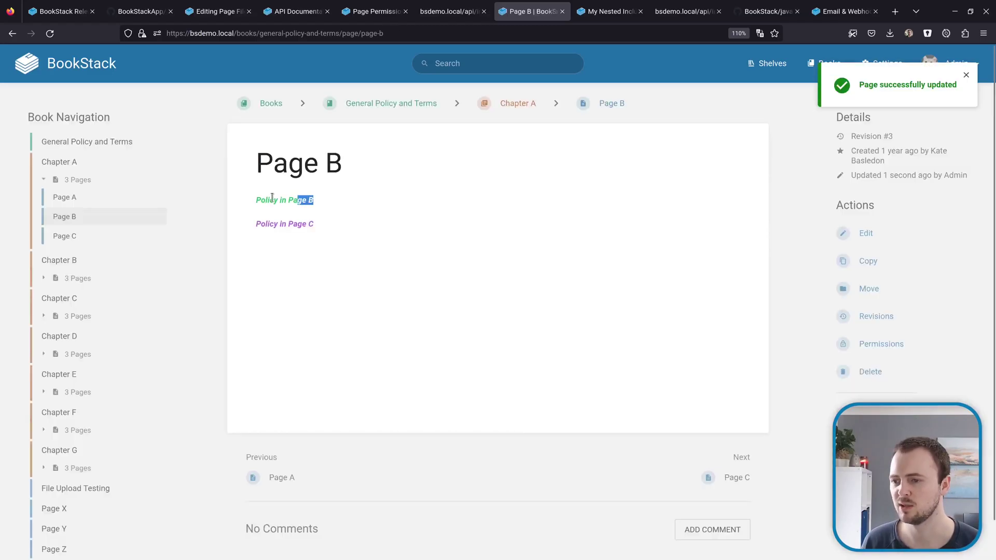
pyautogui.moveTo(314, 224); pyautogui.dragTo(254, 226)
pyautogui.click(255, 224)
pyautogui.click(311, 230)
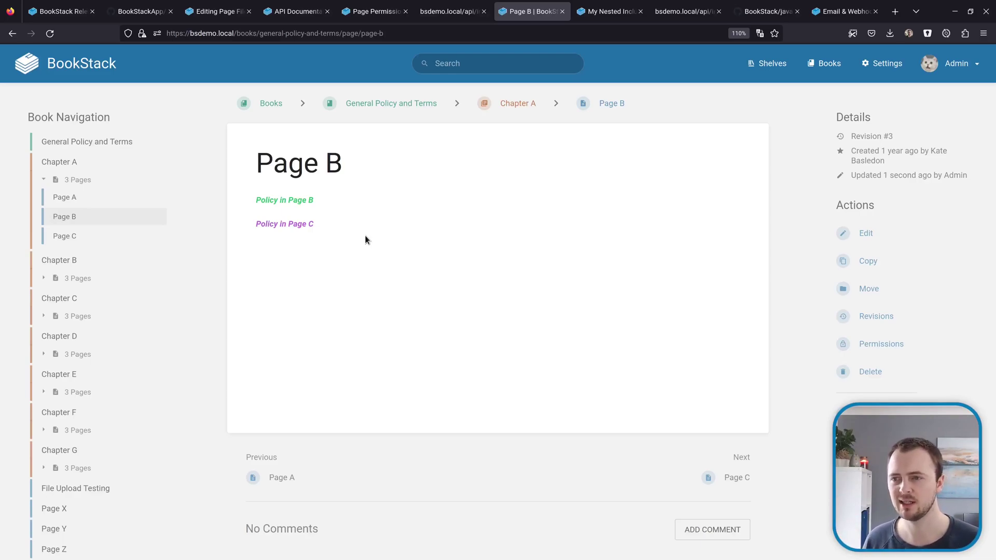
pyautogui.click(83, 198)
pyautogui.click(902, 238)
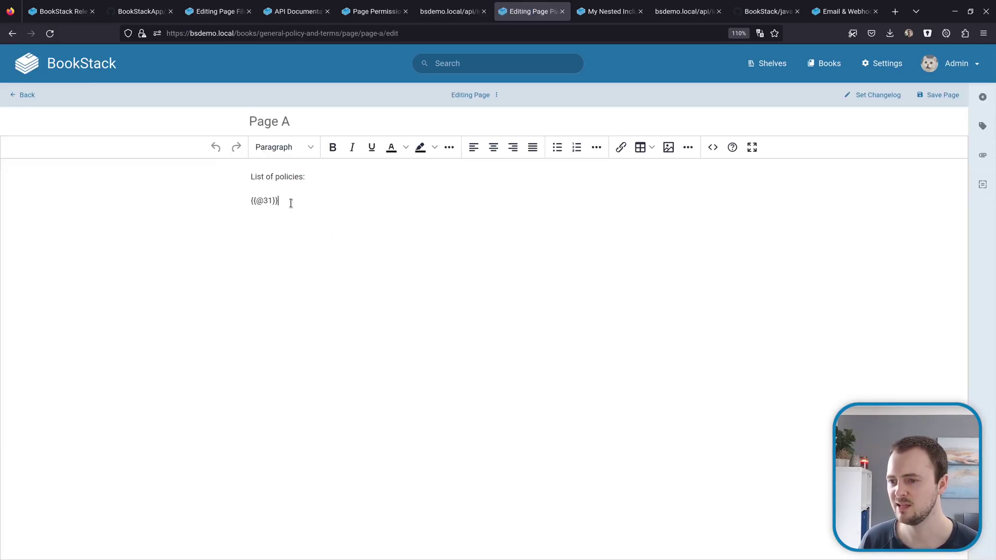
pyautogui.moveTo(291, 203); pyautogui.dragTo(241, 202)
pyautogui.click(282, 205)
pyautogui.click(938, 95)
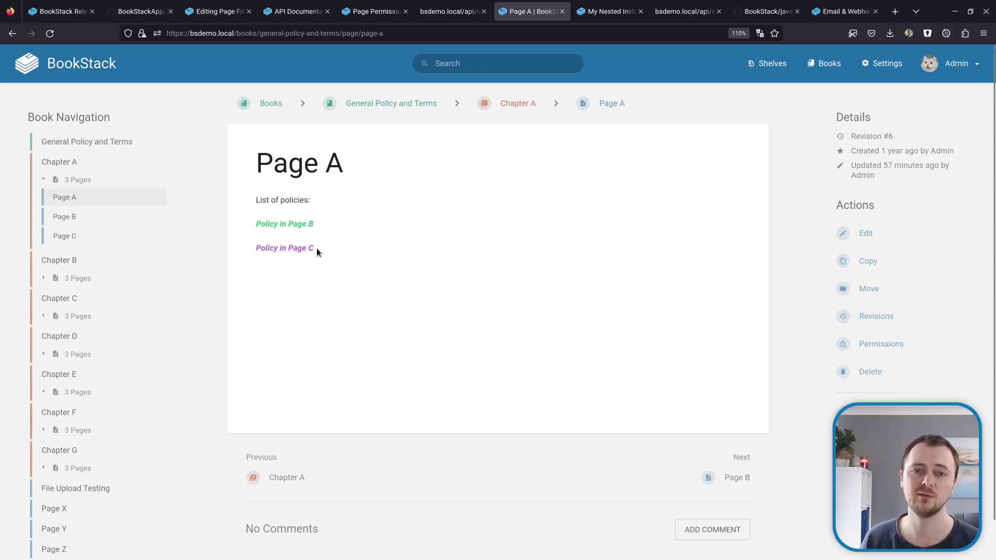
pyautogui.hotkey('ctrl', 'Tab')
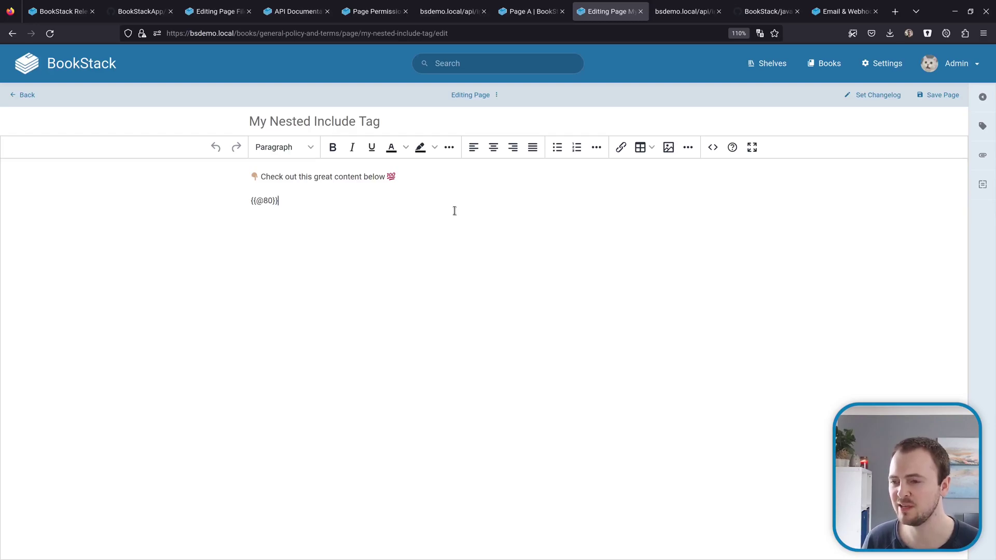
pyautogui.tripleClick(285, 206)
pyautogui.click(286, 206)
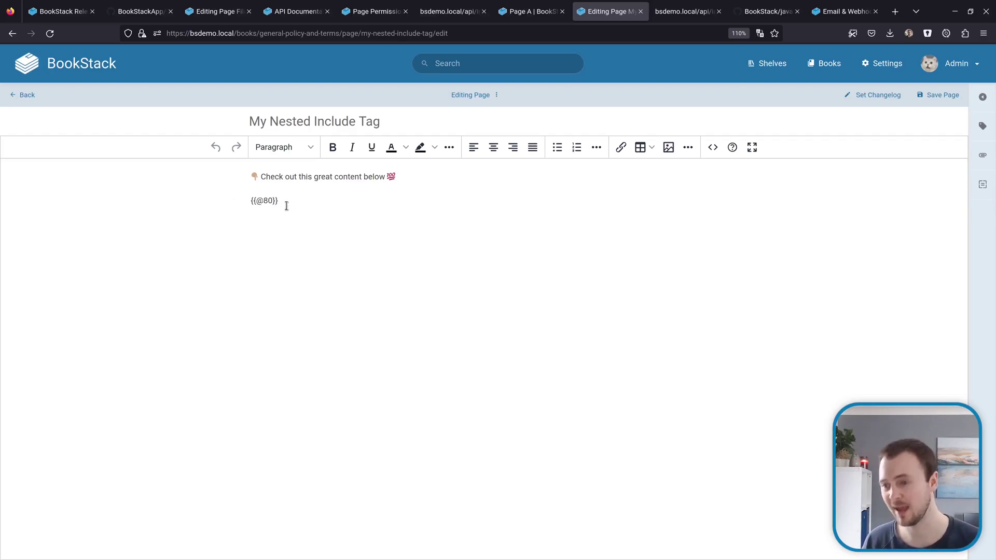
pyautogui.click(943, 95)
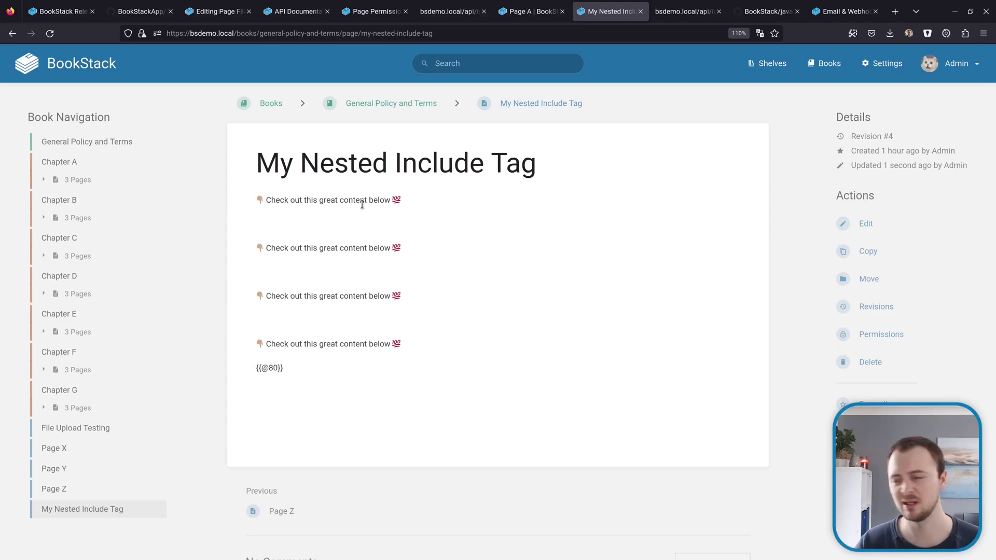
pyautogui.hotkey('ctrl', '1')
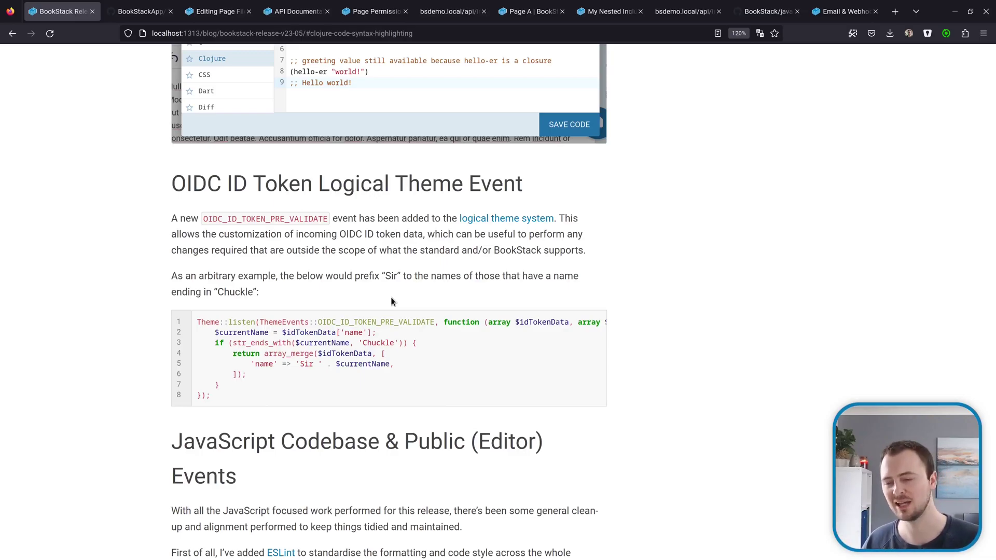
# Scroll the v23.05 release post past the OIDC_ID_TOKEN_PRE_VALIDATE theme event section
pyautogui.scroll(-2, 391, 302)
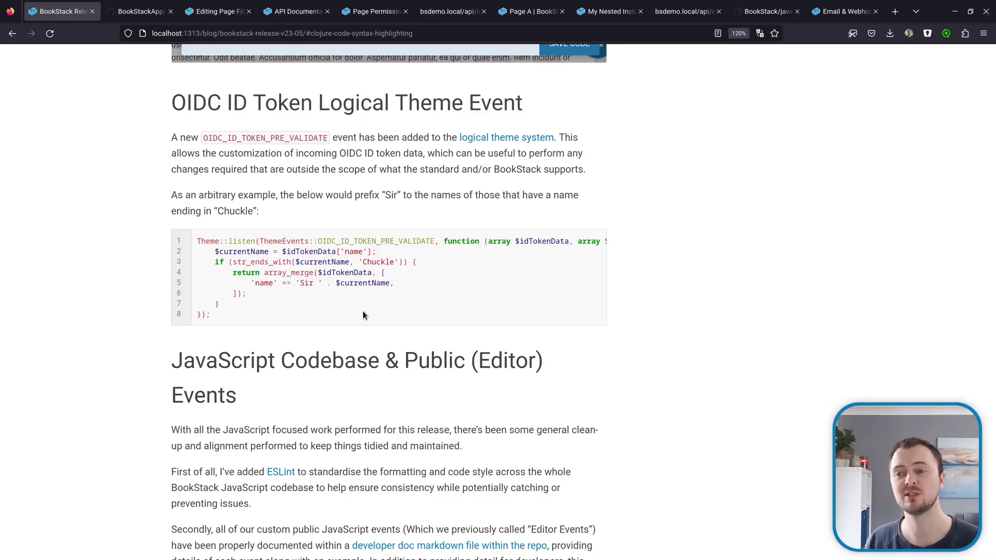
pyautogui.scroll(-5, 512, 242)
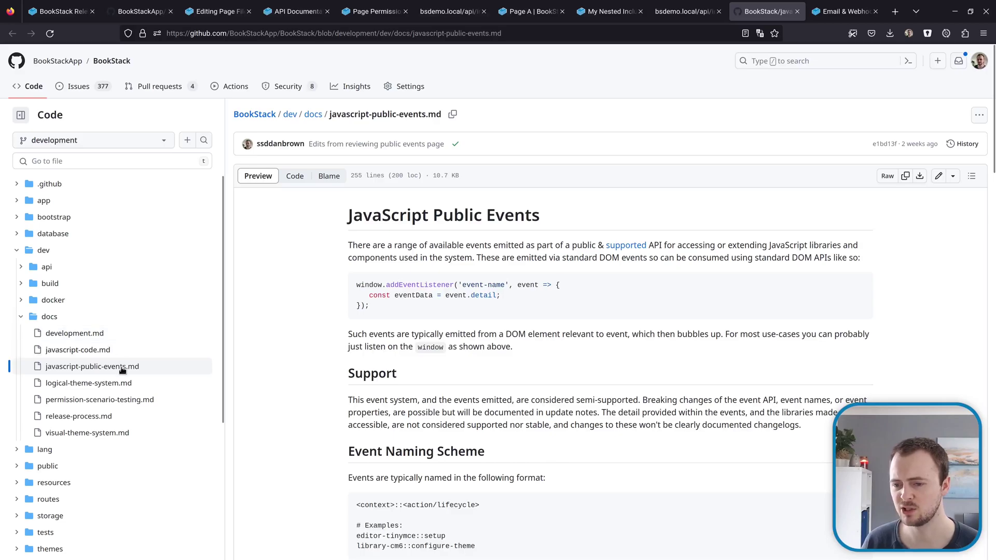
# Scroll through the javascript-public-events.md Event Listing, then switch to the Email & Webhooks docs
pyautogui.scroll(-5, 642, 311)
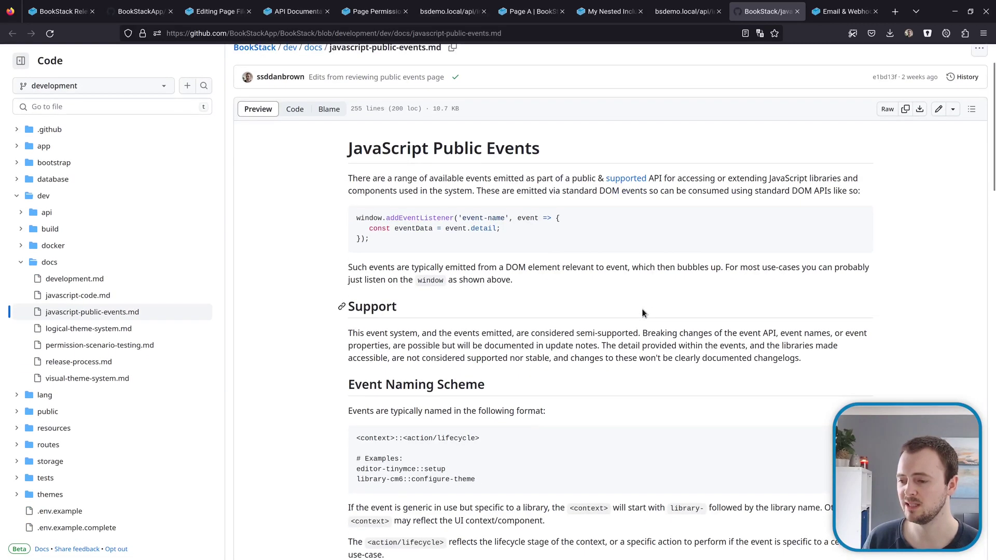
pyautogui.scroll(-2, 642, 311)
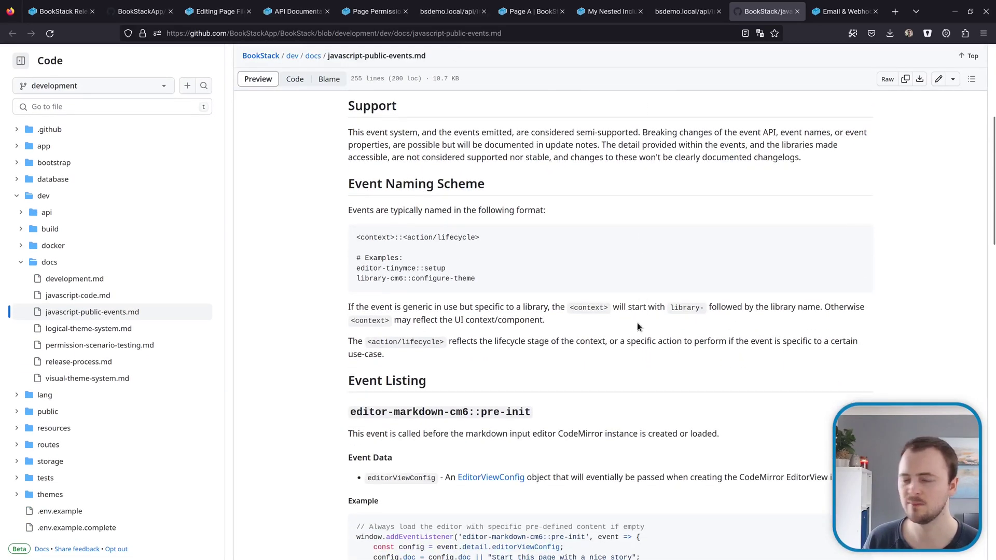
pyautogui.scroll(-8, 637, 323)
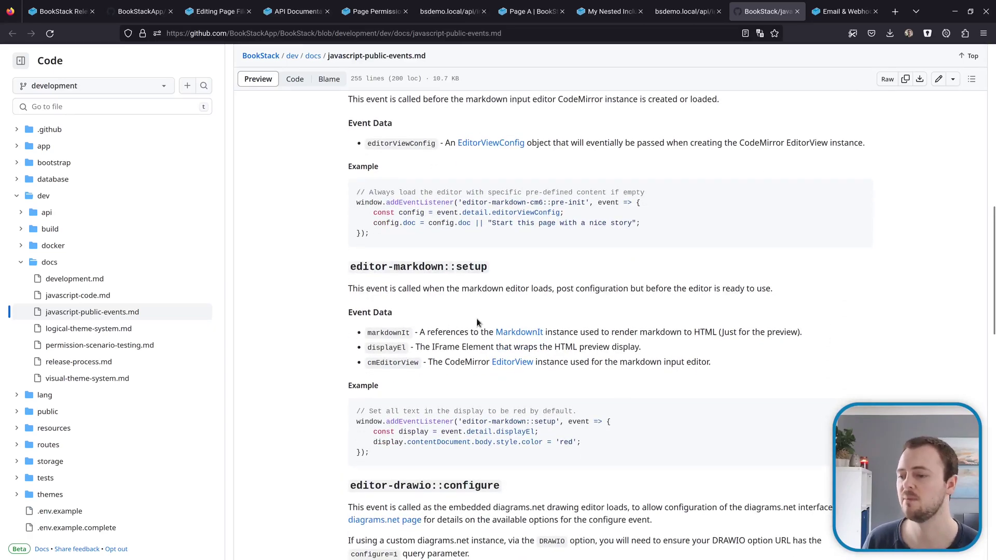
pyautogui.scroll(-3, 477, 321)
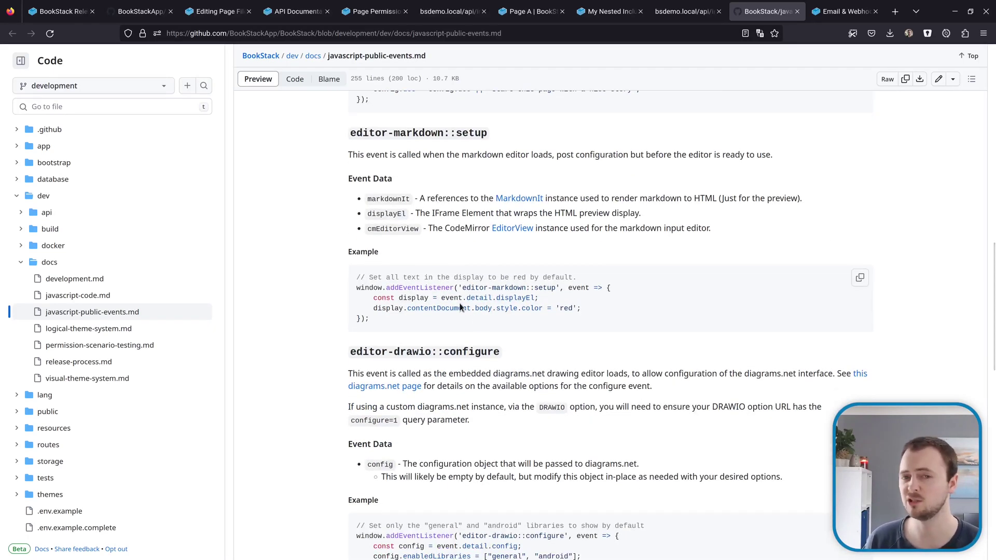
pyautogui.hotkey('ctrl', 'Tab')
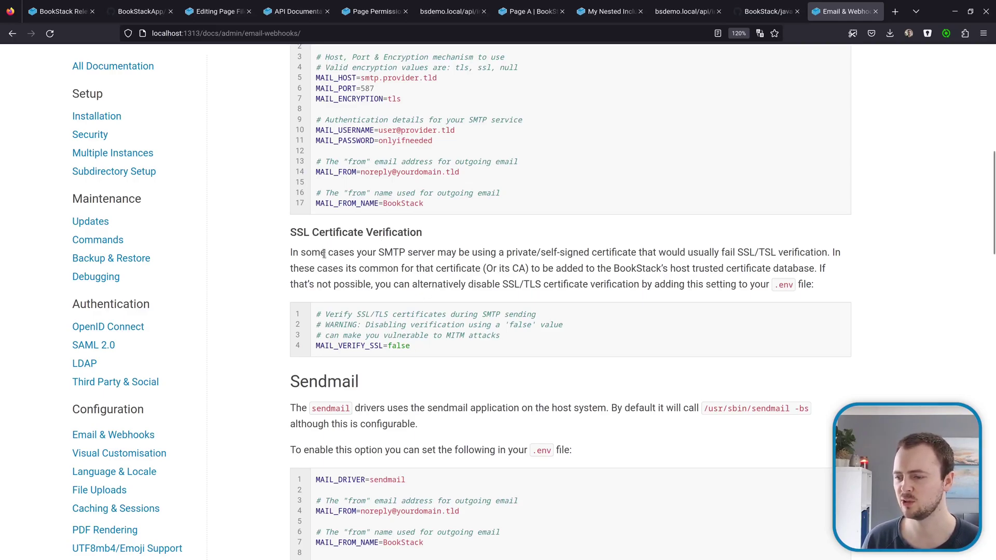
pyautogui.moveTo(320, 248); pyautogui.dragTo(537, 269)
pyautogui.click(542, 282)
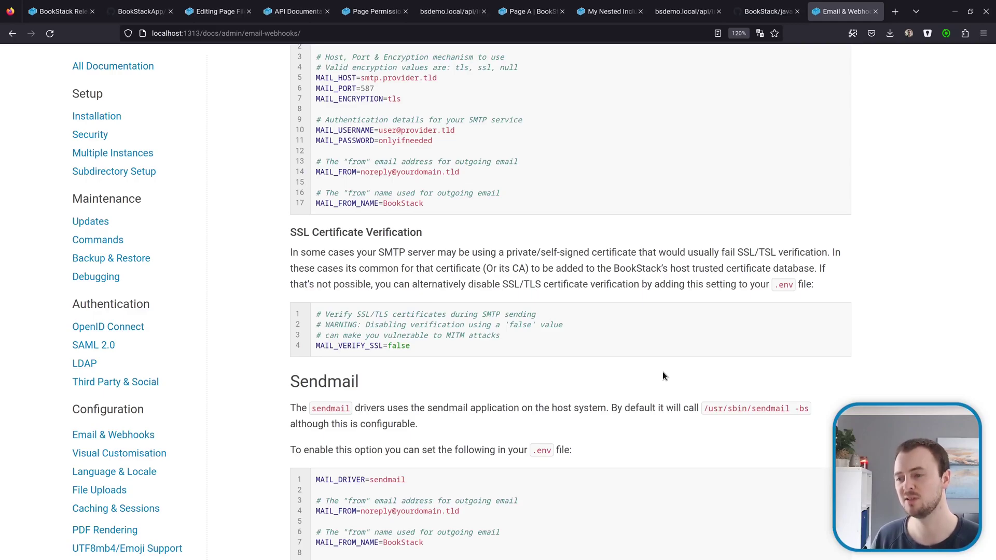
# Back on the release blog post, scroll down through the Translations section's translator list
pyautogui.hotkey('ctrl', 'Tab')
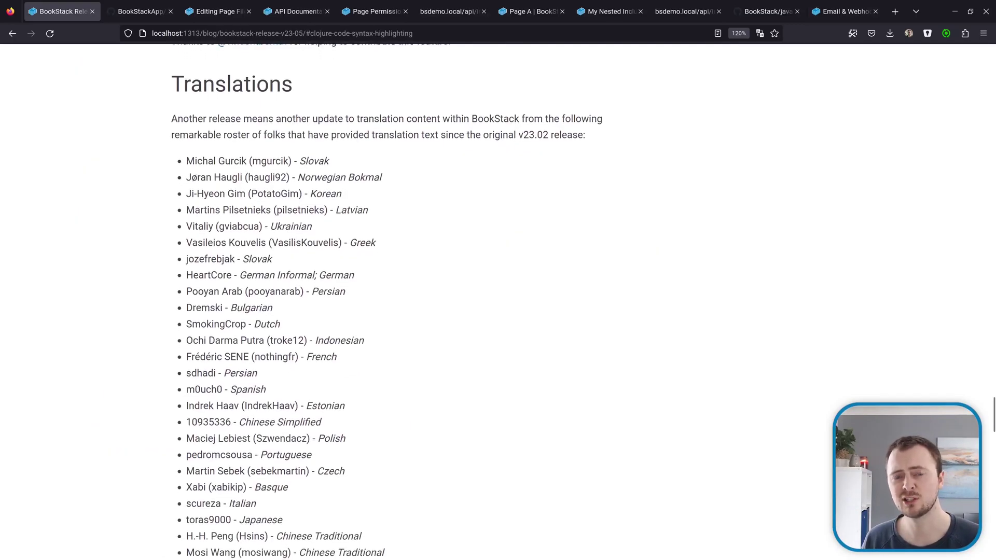
pyautogui.scroll(-2, 386, 304)
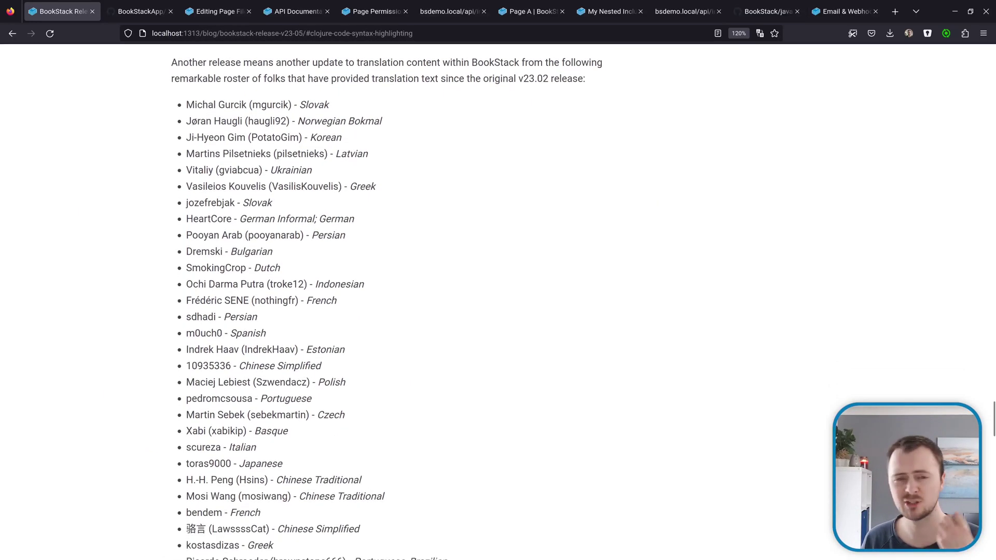
pyautogui.scroll(-2, 386, 304)
pyautogui.scroll(-1, 386, 304)
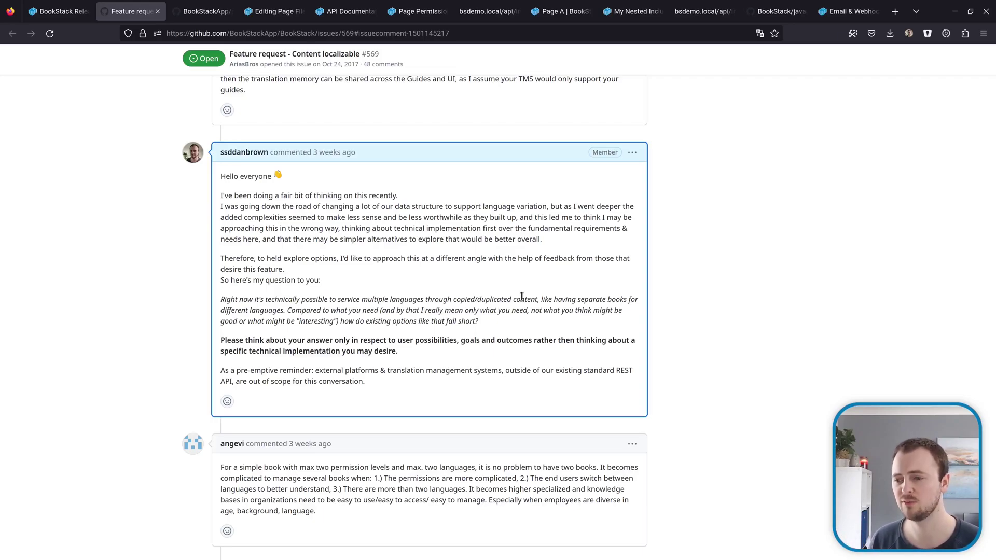
# Leave issue #569 and return to the release post's Next Steps section
pyautogui.hotkey('ctrl', 'shift', 'Tab')
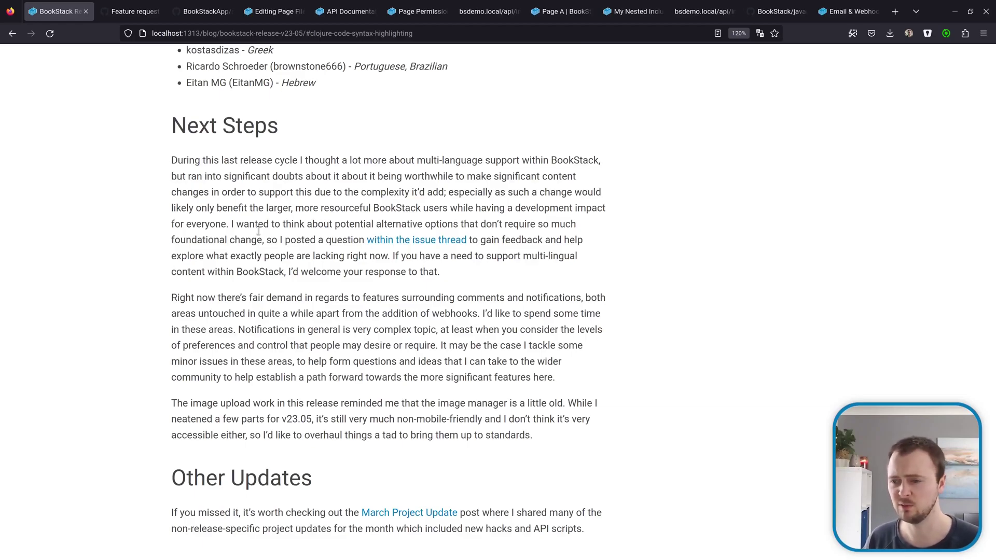
# Open the March 2023 Project Update link in a new tab
pyautogui.middleClick(409, 513)
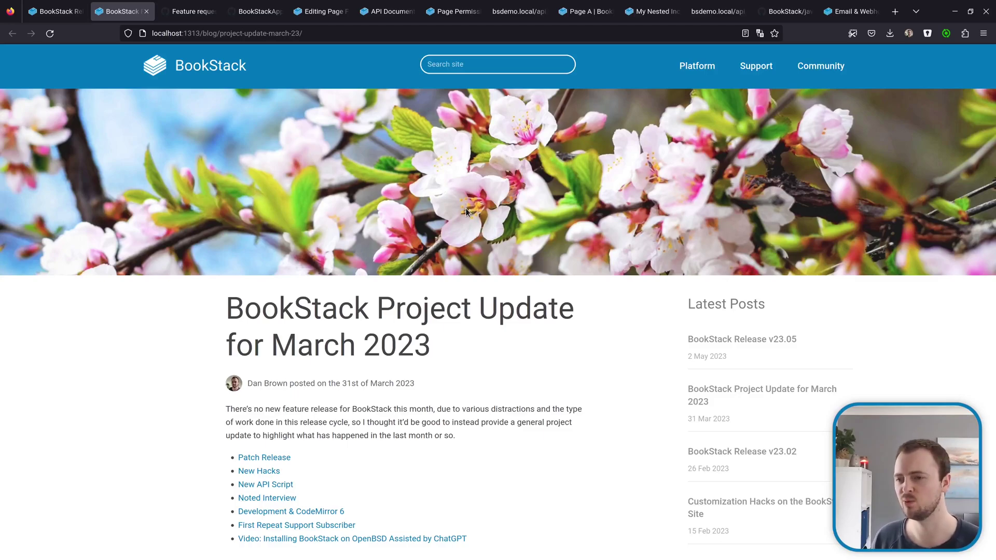
# Switch back to the v23.05 release post tab, keeping the March update open
pyautogui.hotkey('ctrl', 'pageup')
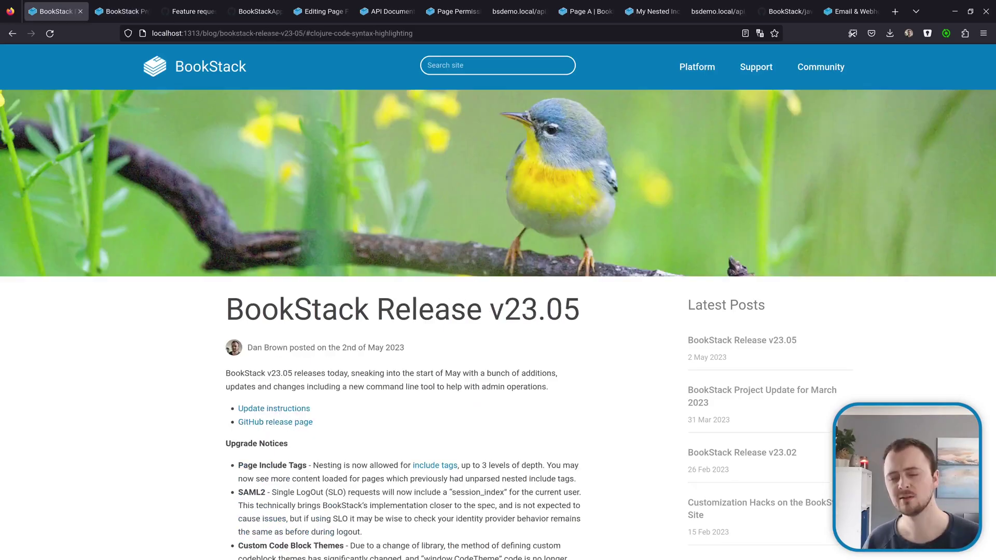